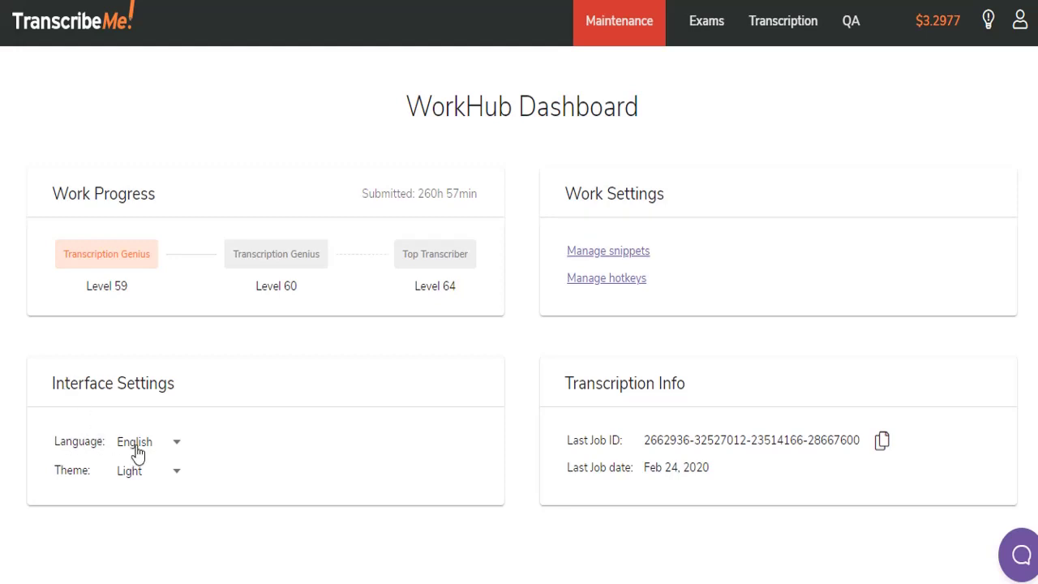
- Check the Language list and keep English, then set the Theme to Dark
left_click(179, 450)
left_click(178, 448)
left_click(176, 477)
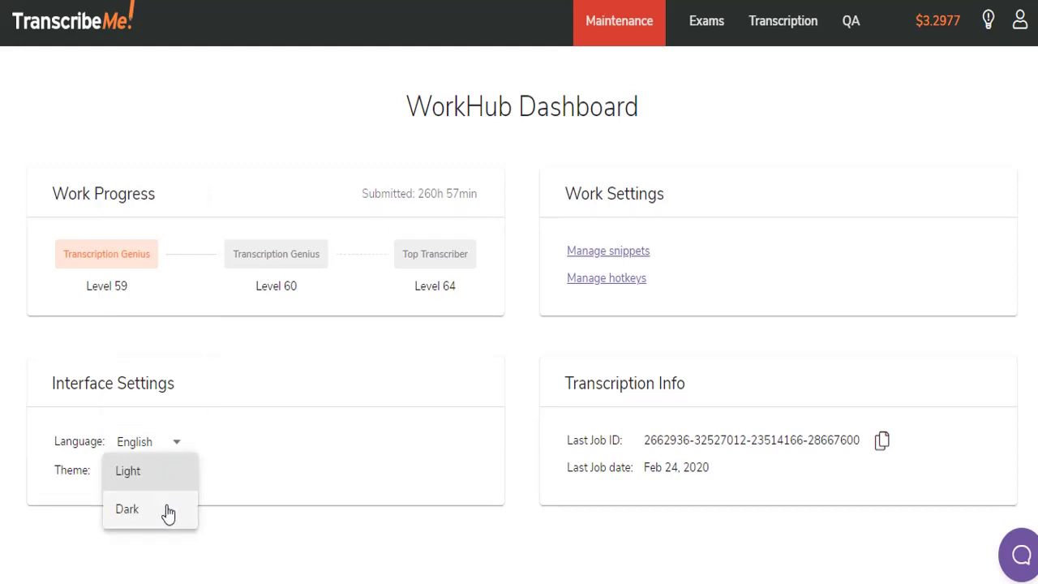
left_click(166, 511)
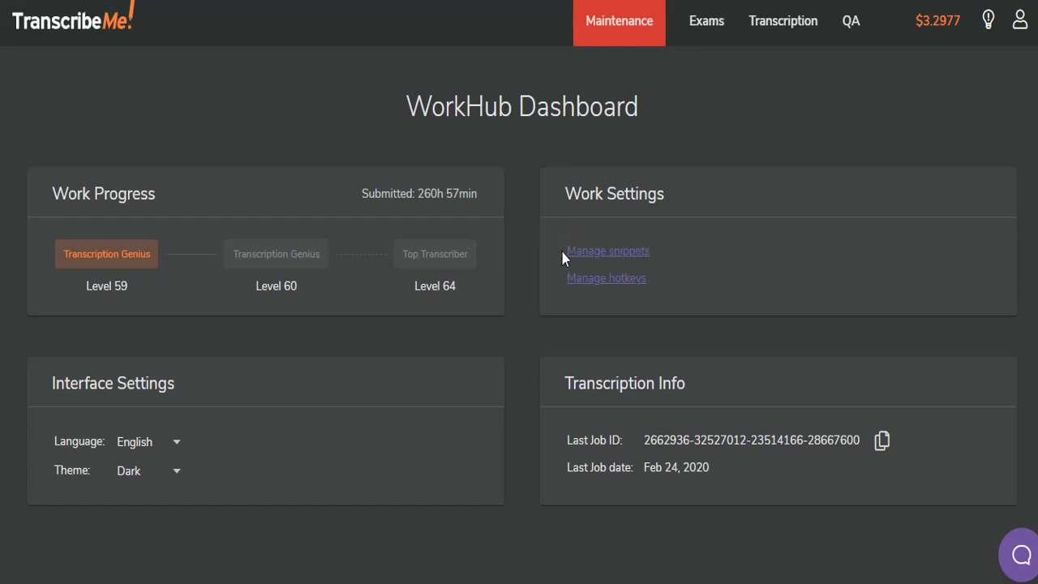
- Review the snippet shortcuts and their expansions, then go to the Manage hotkeys page
left_click(616, 258)
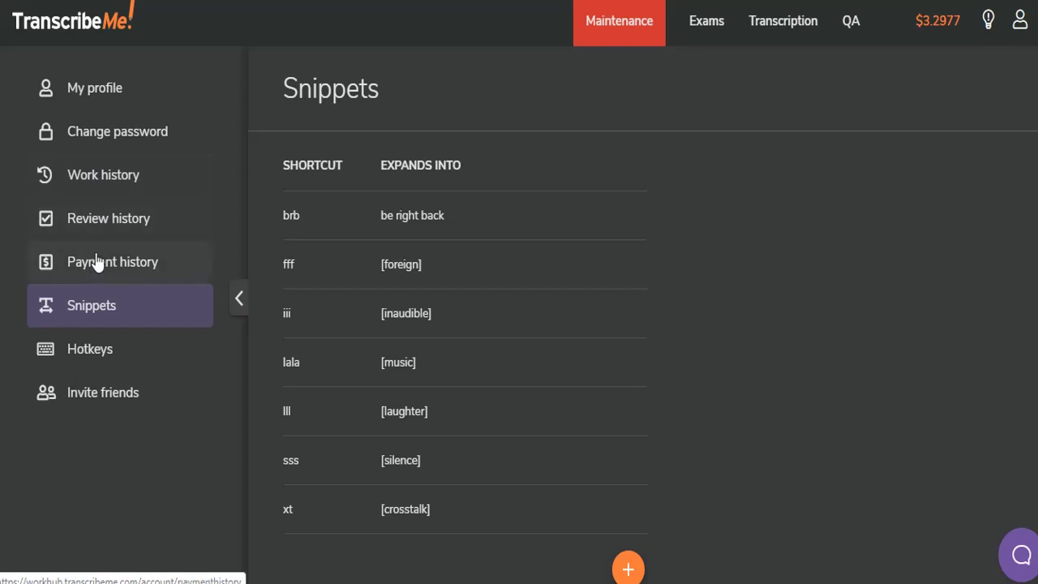
left_click(84, 354)
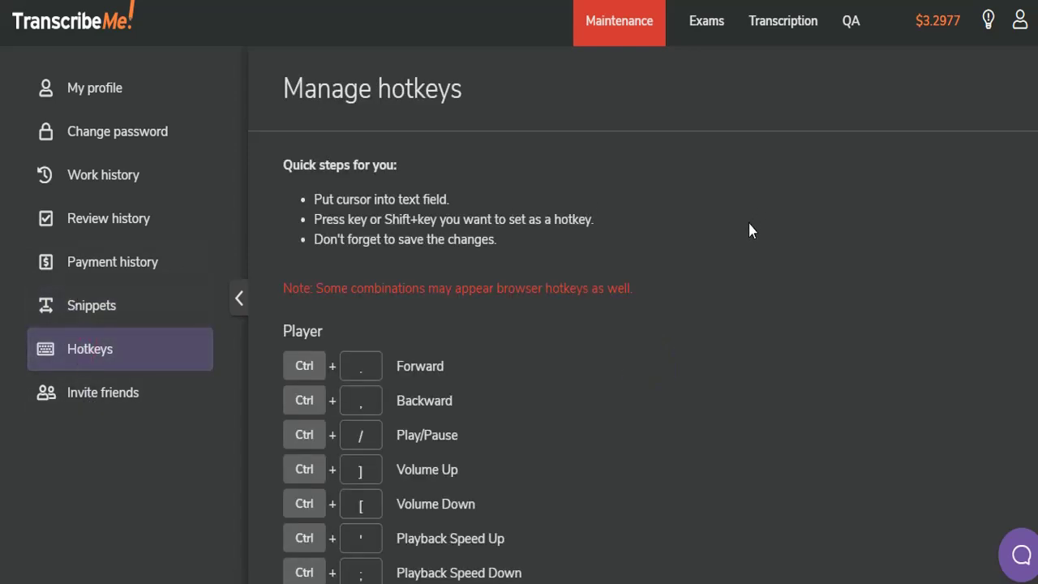
- Scroll through the player hotkeys and return to the WorkHub Dashboard via the logo
scroll(747, 232, "down", 2)
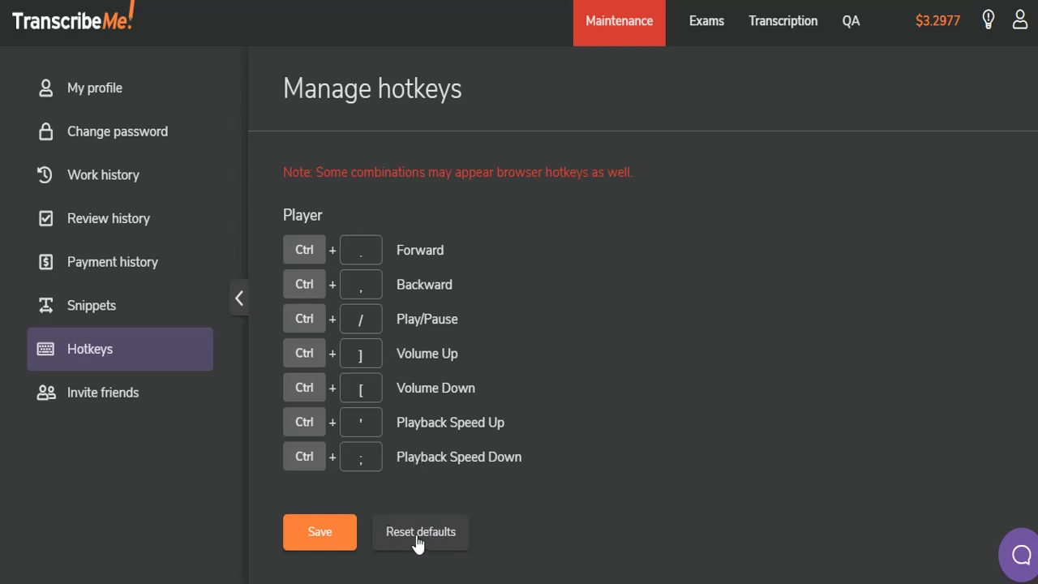
left_click(70, 23)
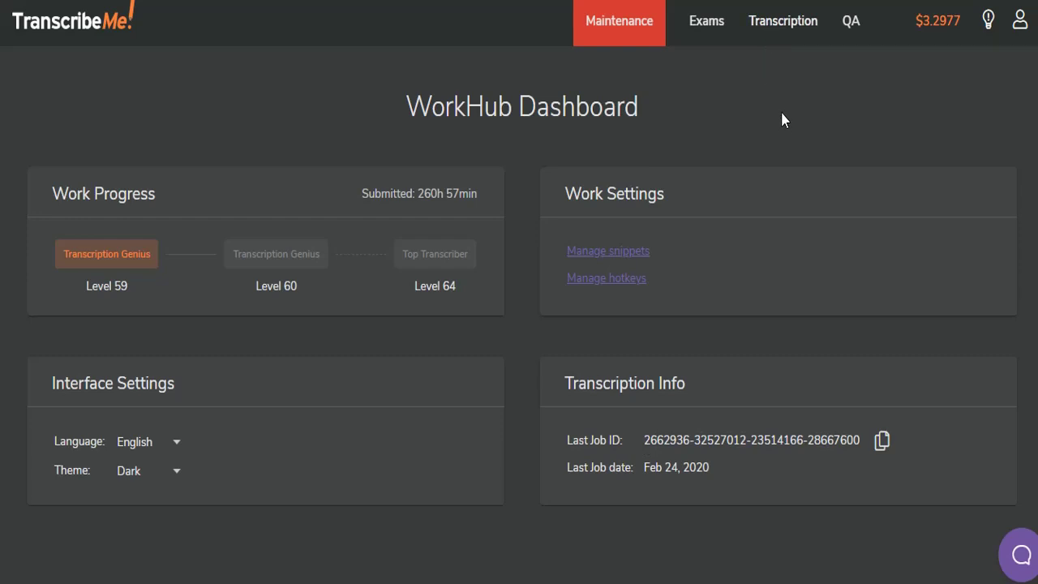
- Go to the Transcription workspace and let the 01:30 audio job load
left_click(776, 26)
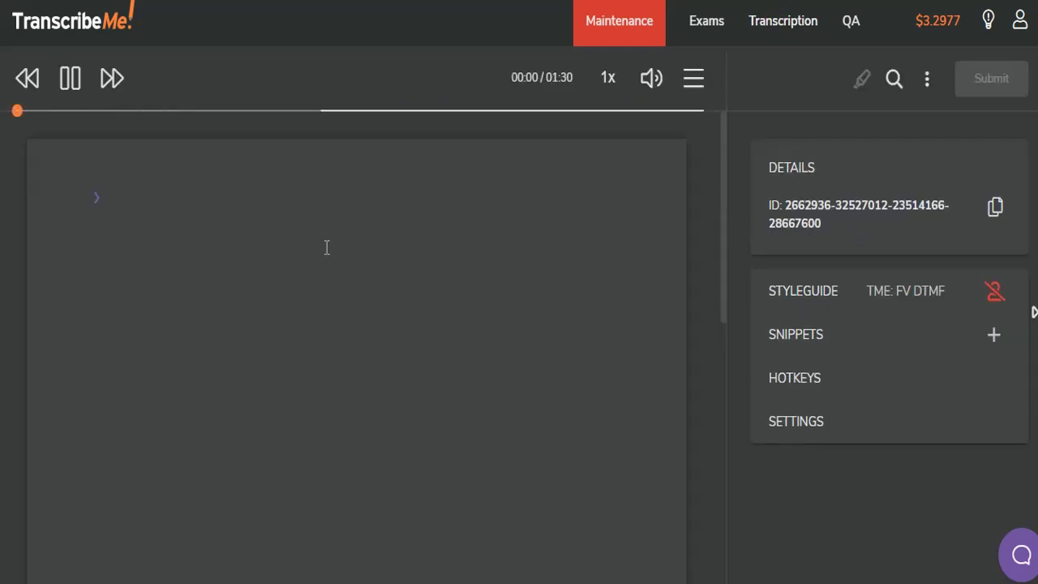
- Pause the job audio at 00:02 and bring up the 1x playback speed control
left_click(71, 89)
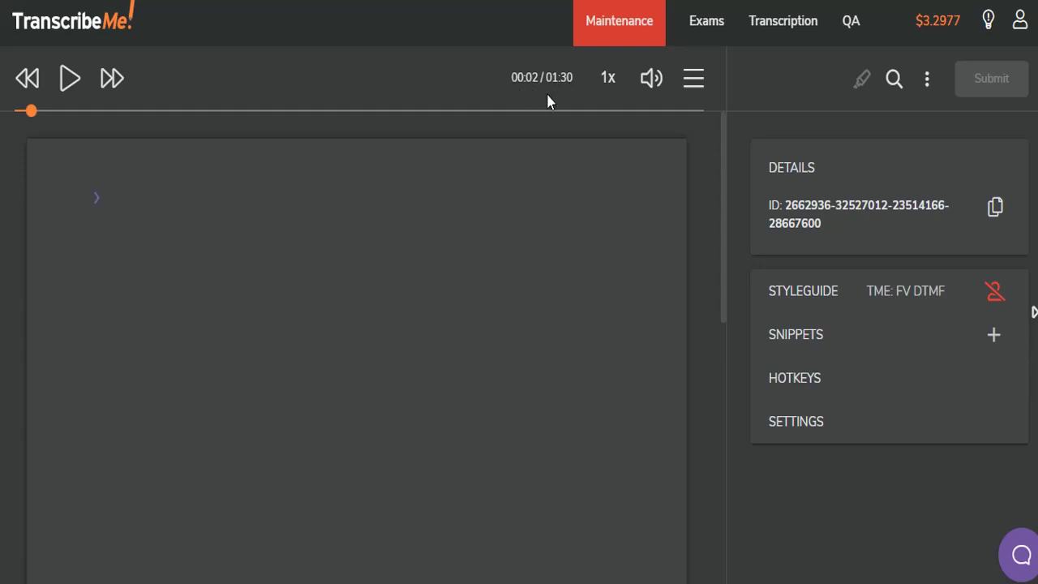
left_click(608, 79)
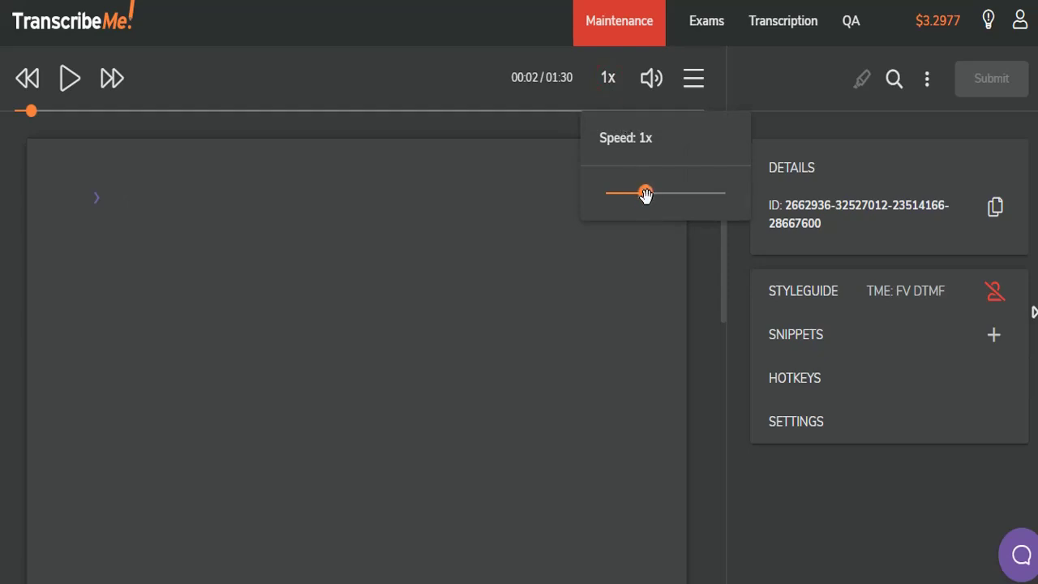
- Keep playback at 1x, lower the volume from 73% to 54%, and open player settings
mouse_move(646, 195)
left_mouse_down()
mouse_move(660, 195)
mouse_move(625, 196)
mouse_move(645, 195)
left_mouse_up()
left_click(648, 91)
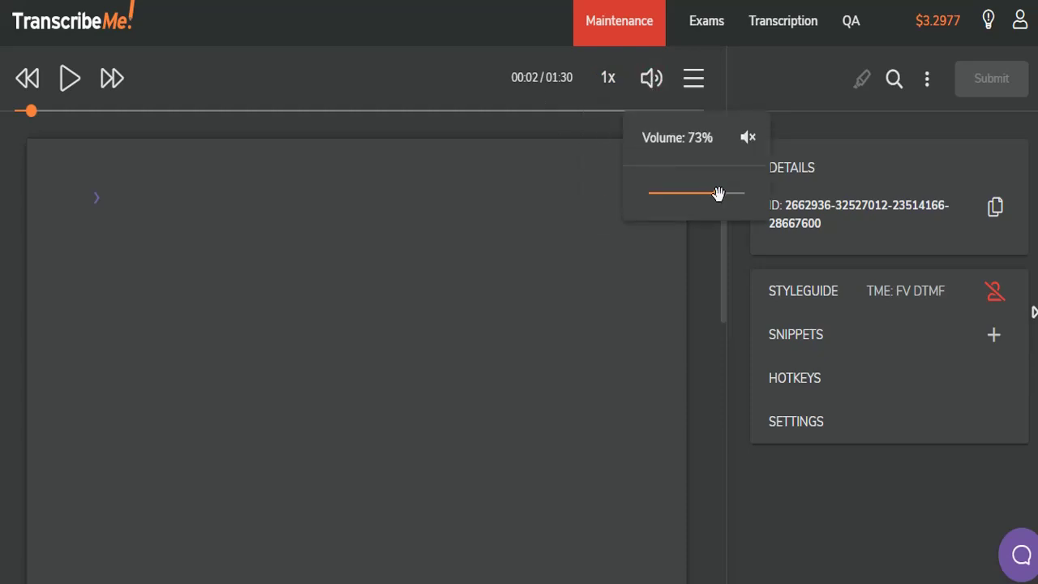
left_click_drag(718, 193, 681, 193)
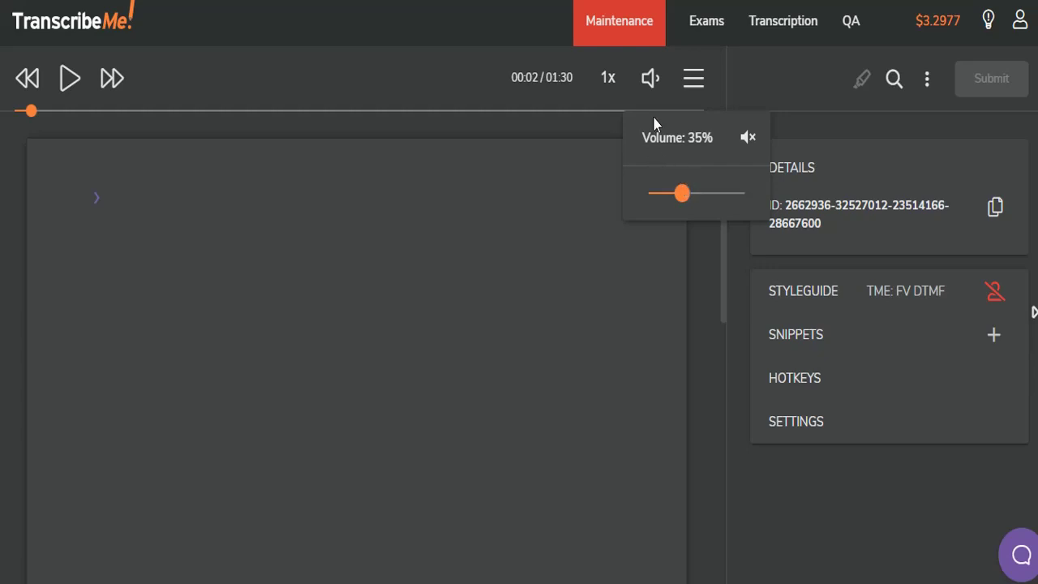
left_click_drag(682, 193, 699, 193)
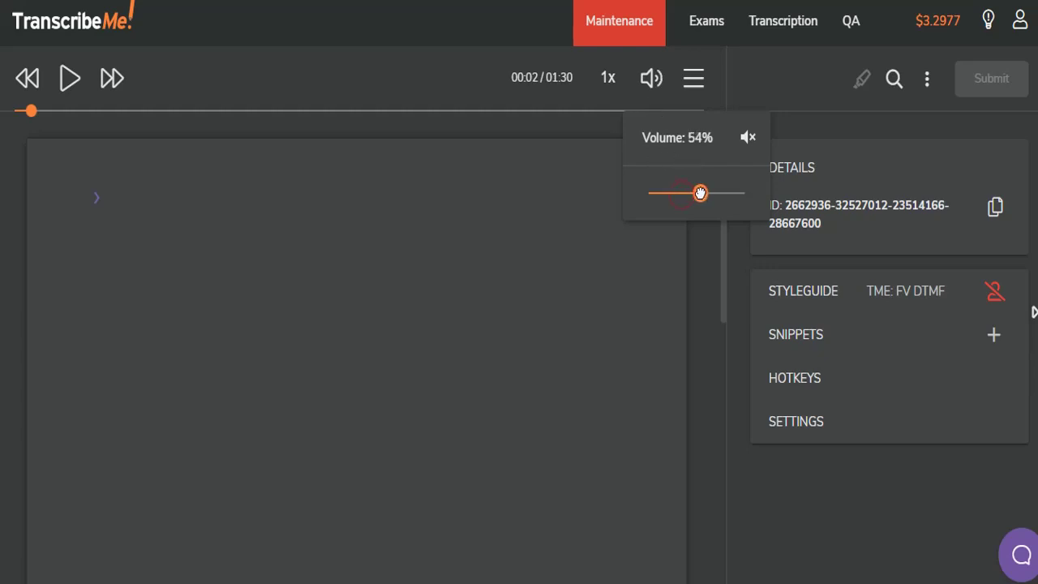
left_click(694, 79)
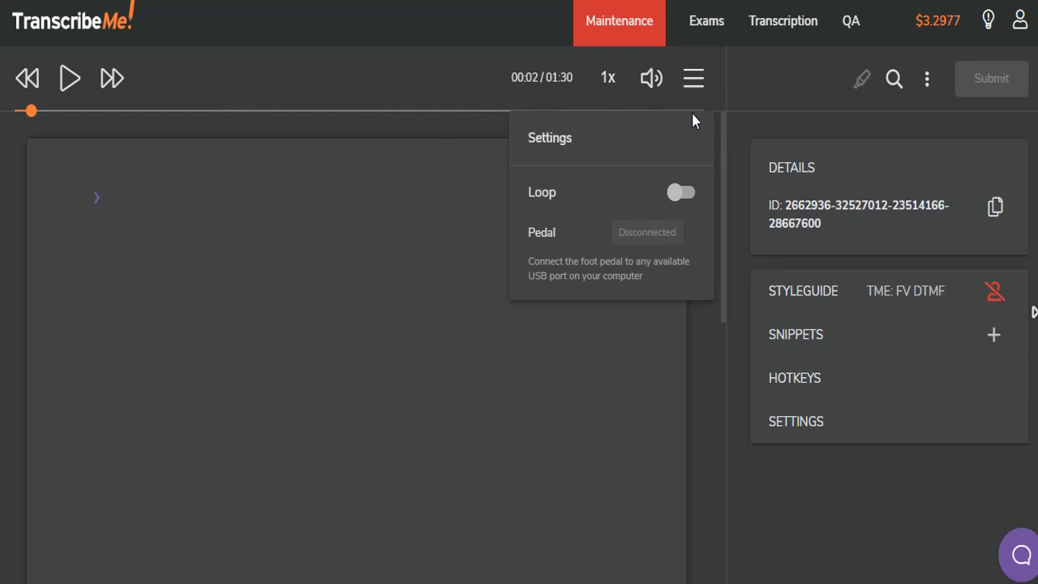
- Toggle Loop on and back off, then close the player settings panel
left_click(684, 194)
left_click(686, 193)
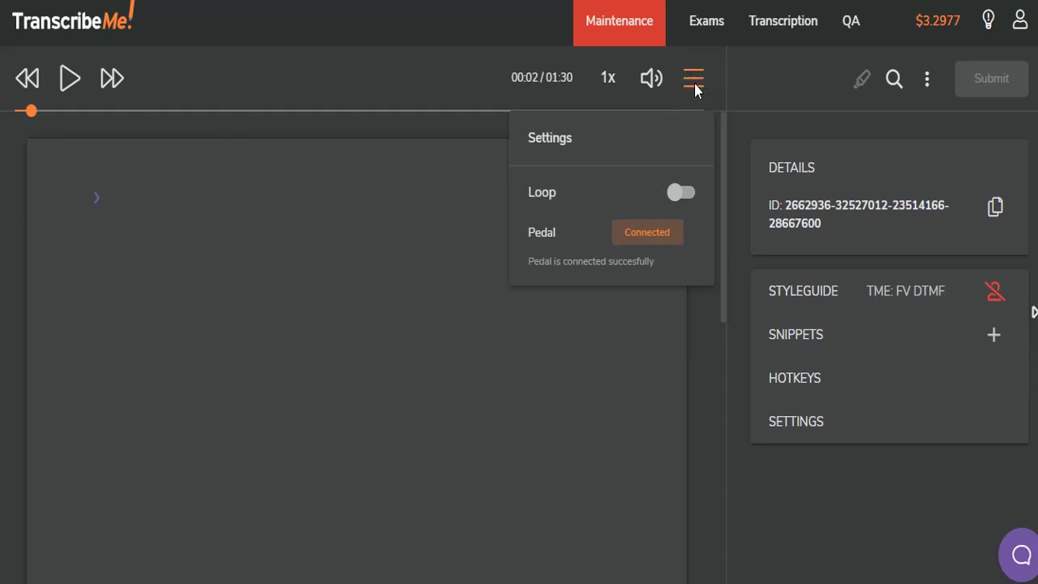
left_click(693, 78)
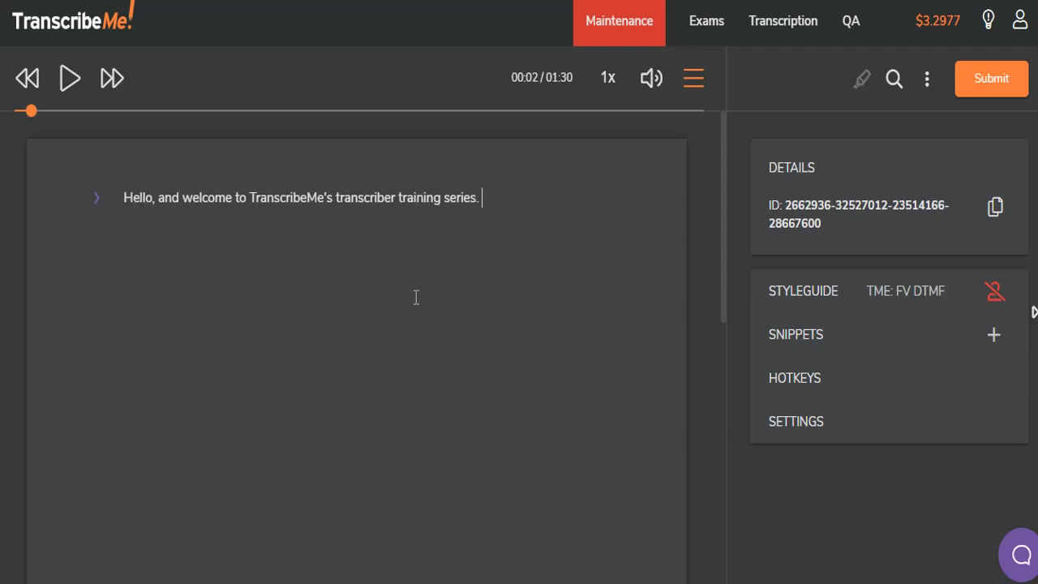
- Expand the 'inaud' snippet into an [inaudible] tag and highlight it
type("inaud")
key("Tab")
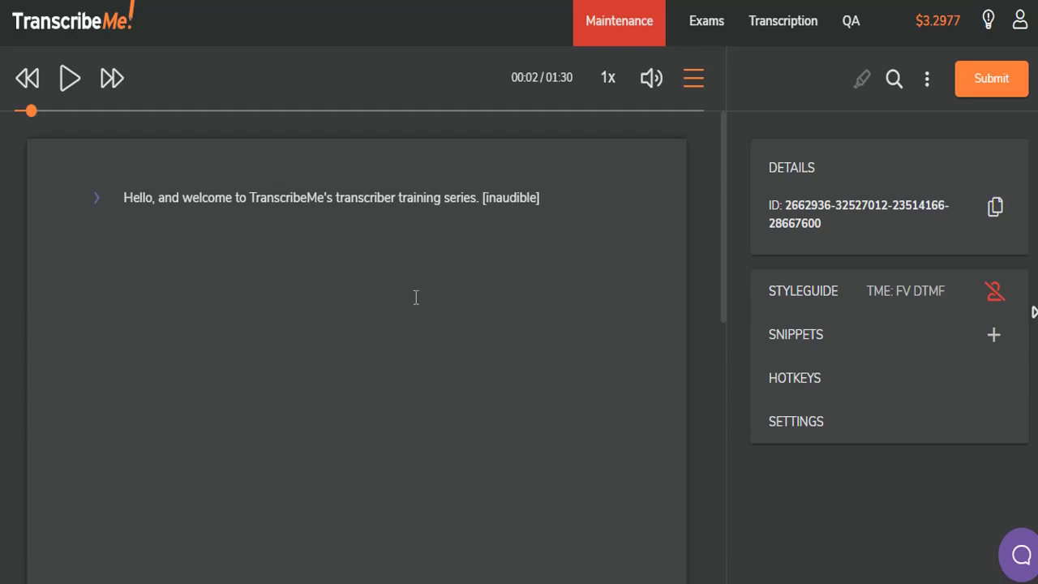
left_click(483, 199)
key("shift+Right")
key("shift+Right")
key("shift+Right")
key("shift+Right")
key("shift+Right")
key("shift+Right")
key("shift+Right")
key("shift+Right")
key("shift+Right")
key("shift+Right")
key("shift+Right")
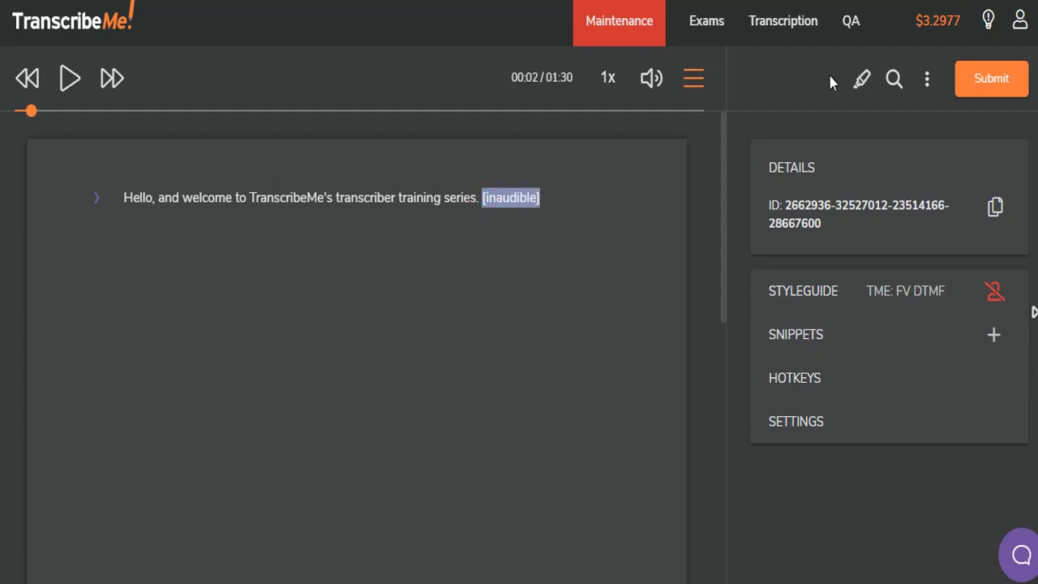
left_click(864, 82)
left_click(643, 224)
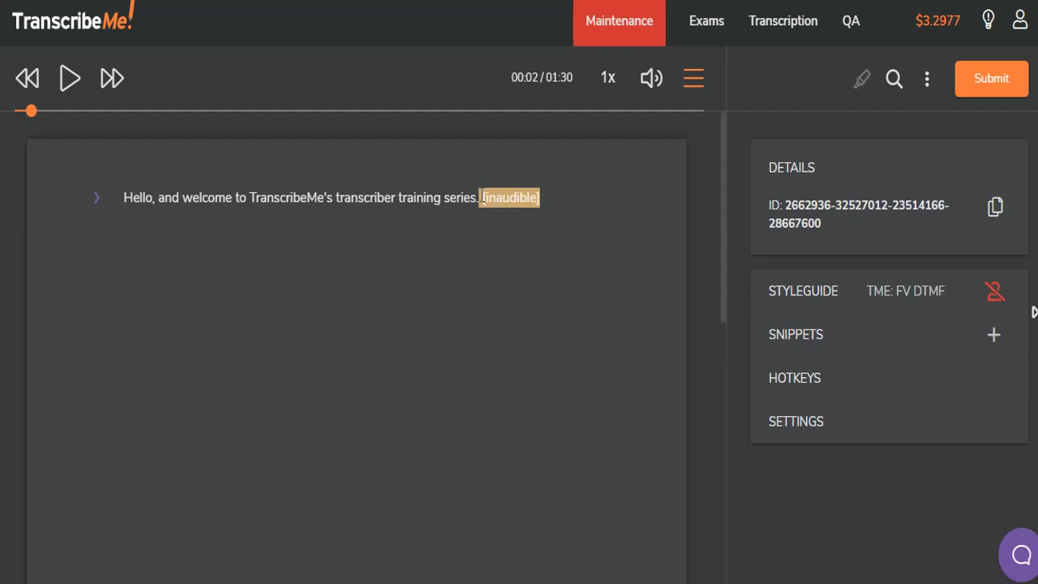
- Remove the highlight from the [inaudible] tag and bring up Find & Replace
left_click_drag(481, 197, 541, 198)
left_click(862, 79)
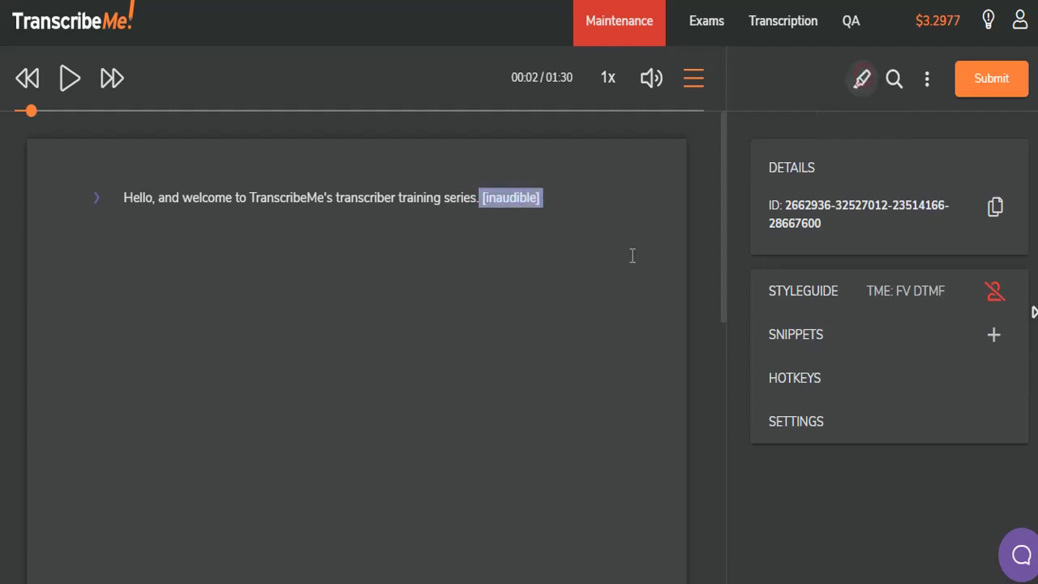
key("ctrl+f")
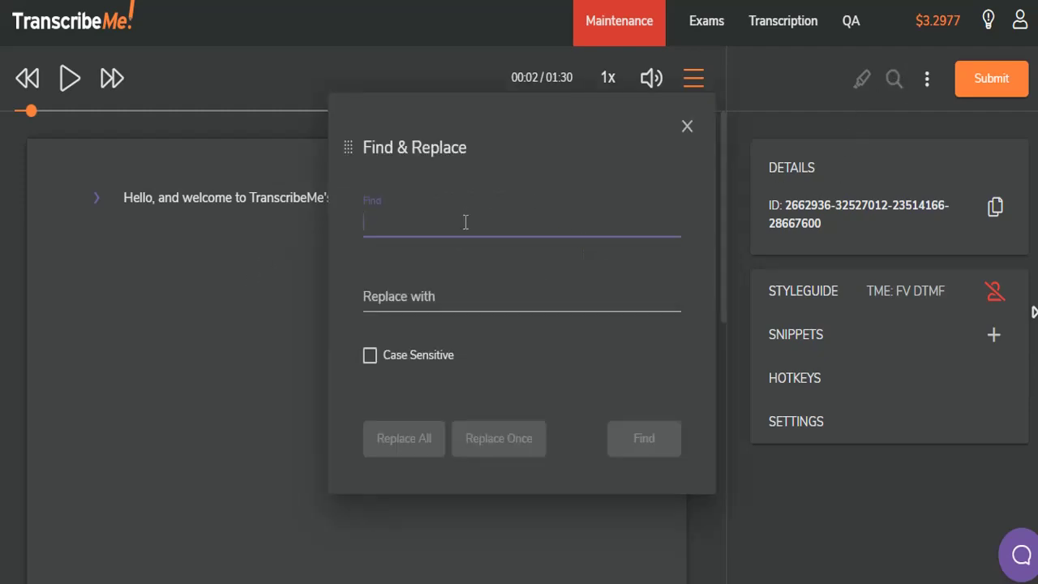
- Use Find & Replace to Replace All 'Transcribeme' with 'TranscribeMe'
key("Escape")
left_click(317, 197)
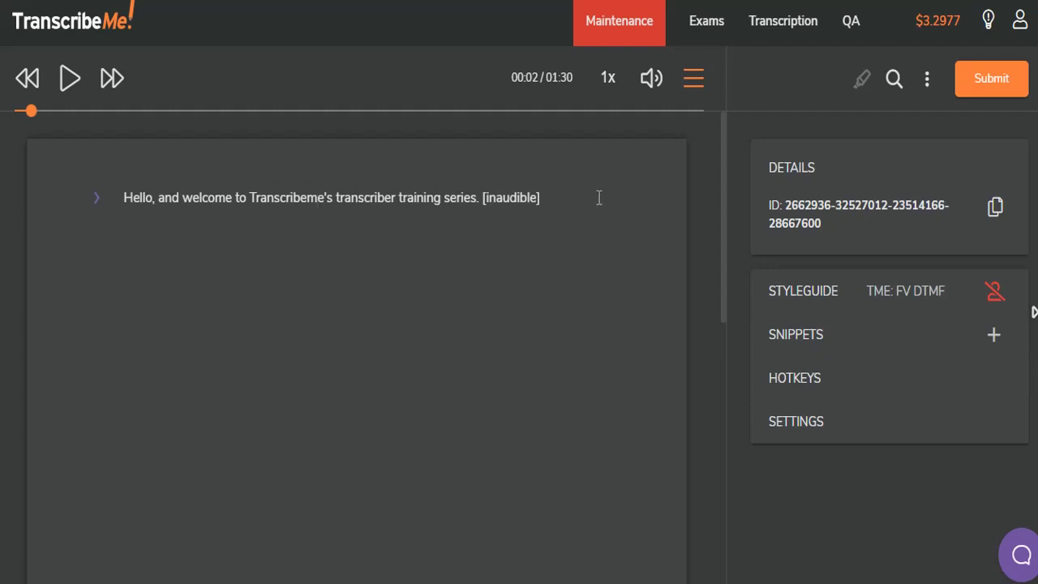
left_click(893, 77)
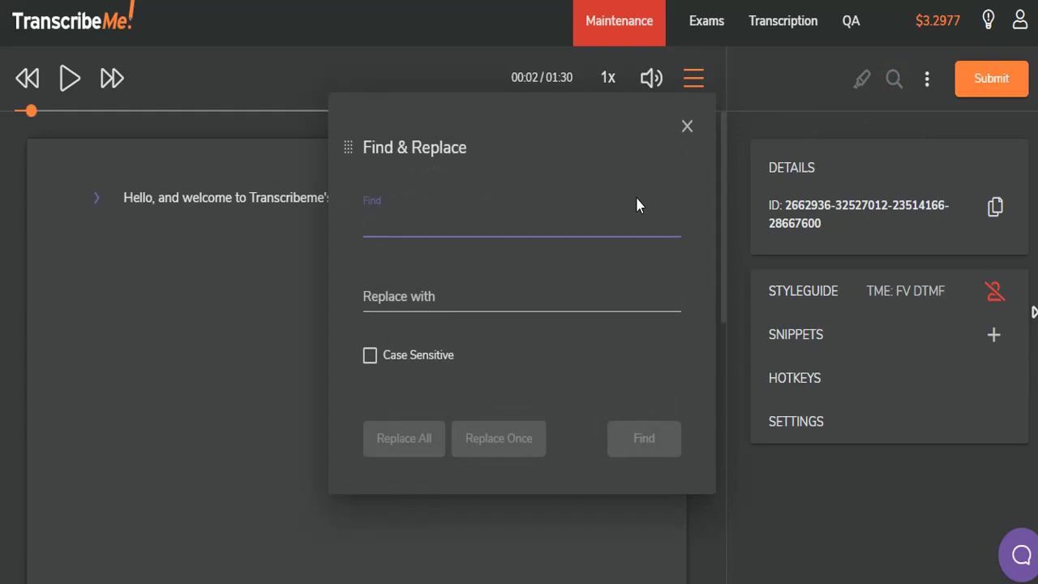
type("Transc")
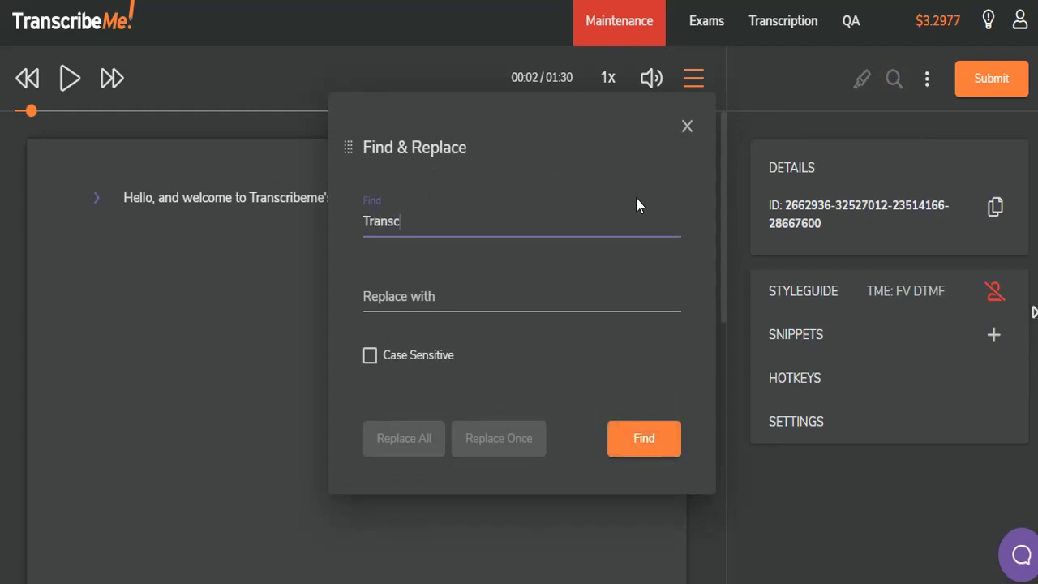
type("ribeme")
key("Tab")
type("Trans")
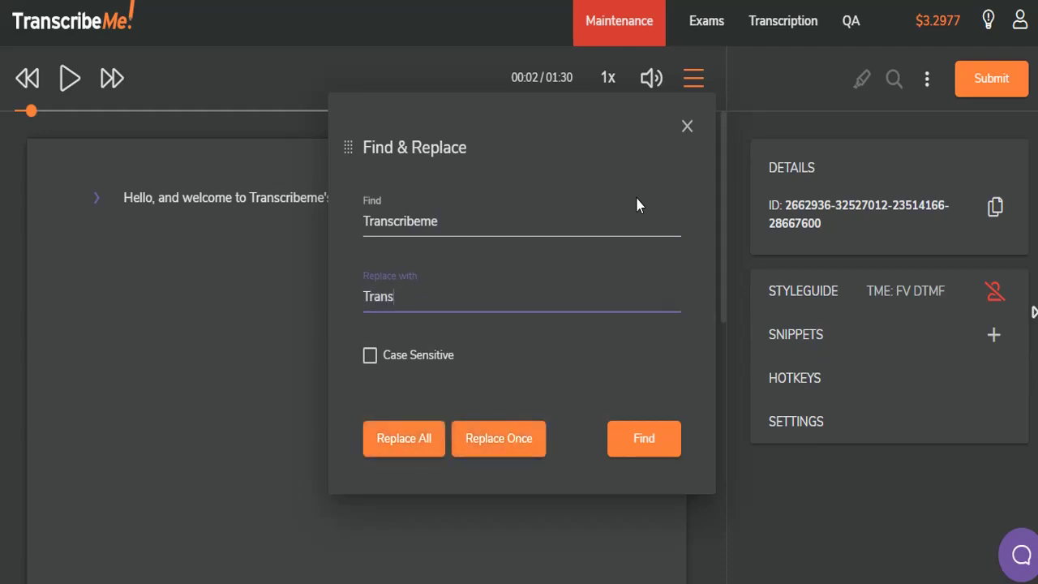
type("cribeMe")
left_click(408, 443)
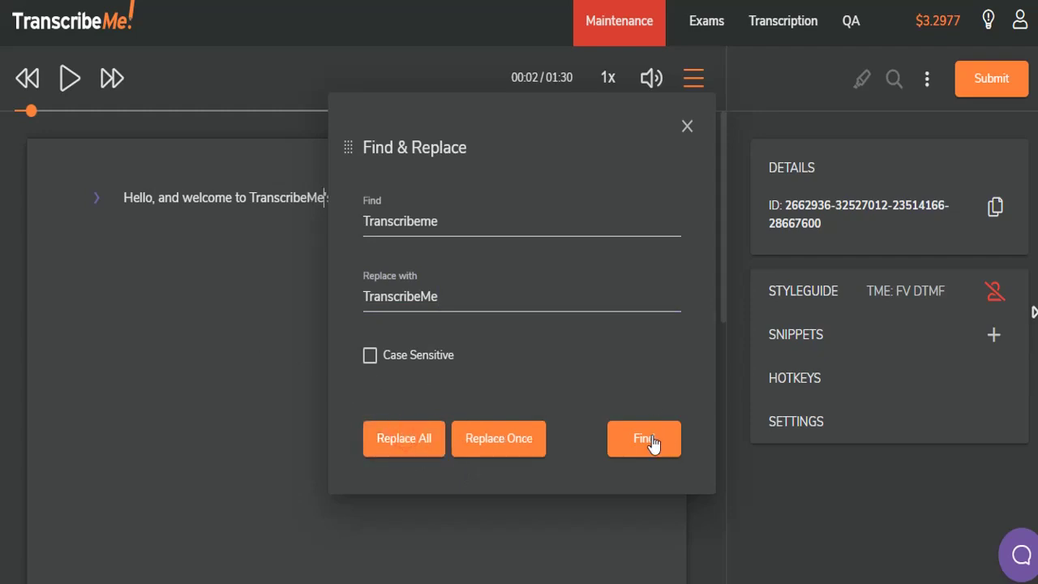
left_click(683, 127)
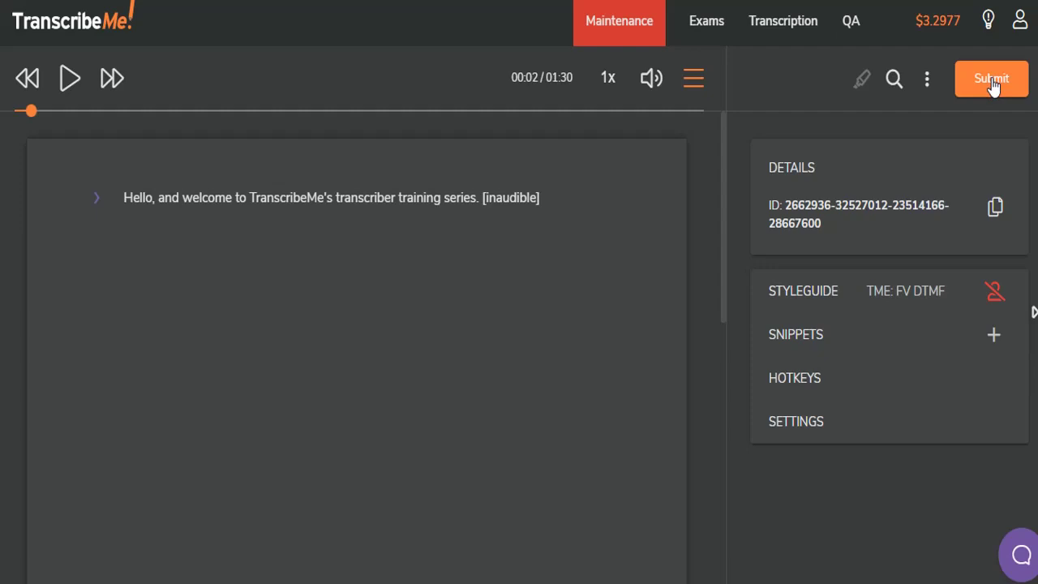
left_click(929, 81)
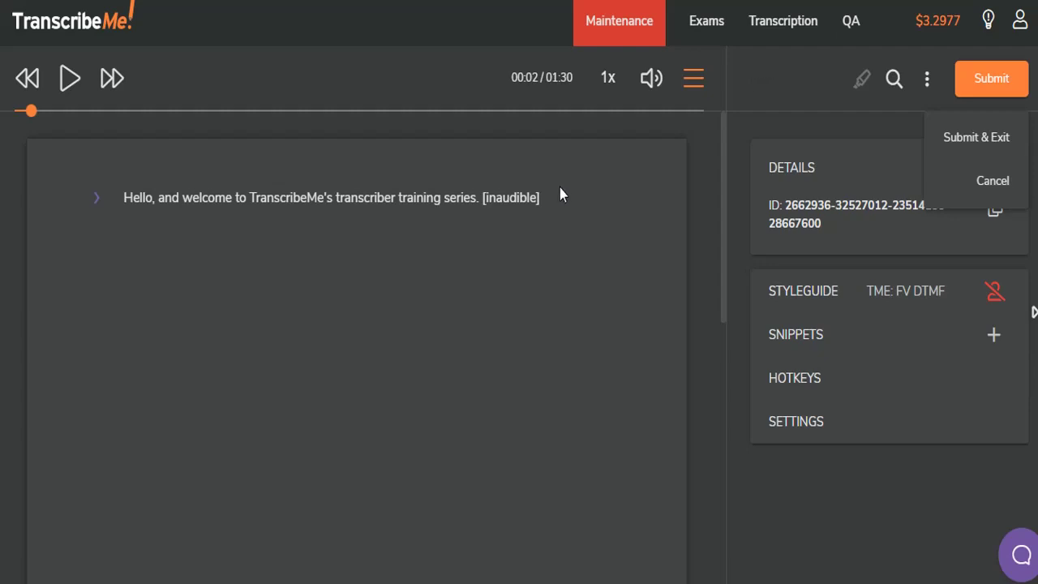
left_click(548, 197)
- Select the full sentence with its [inaudible] tag and delete it
left_click_drag(124, 197, 624, 215)
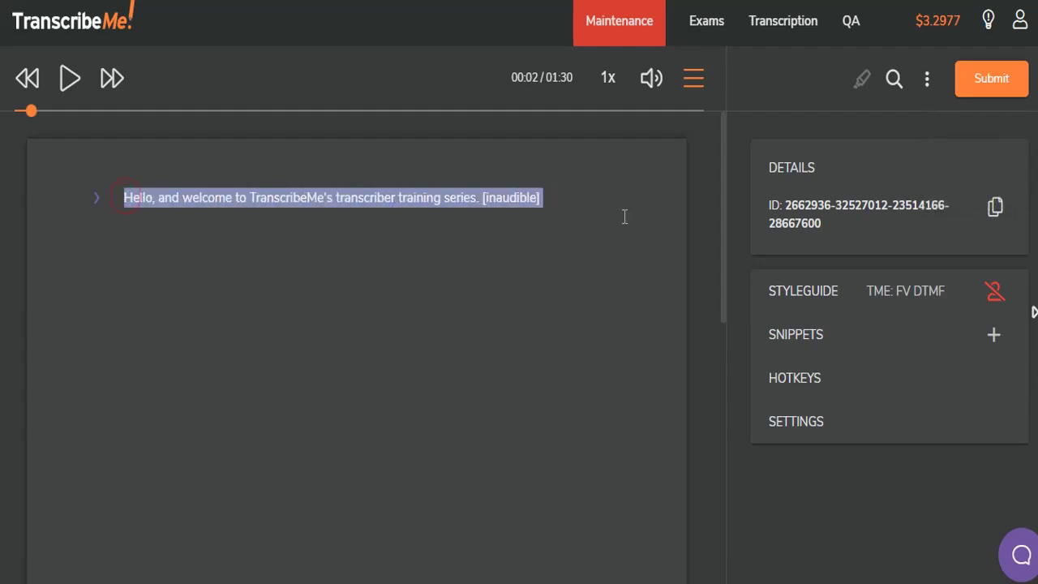
key("BackSpace")
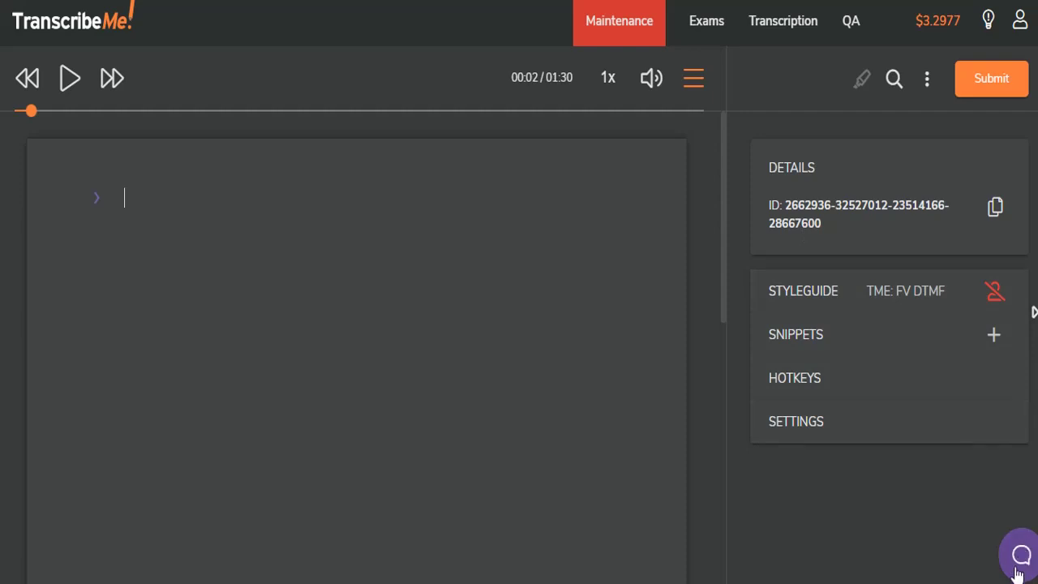
- Copy the job ID from the Details card to the clipboard
left_click(993, 212)
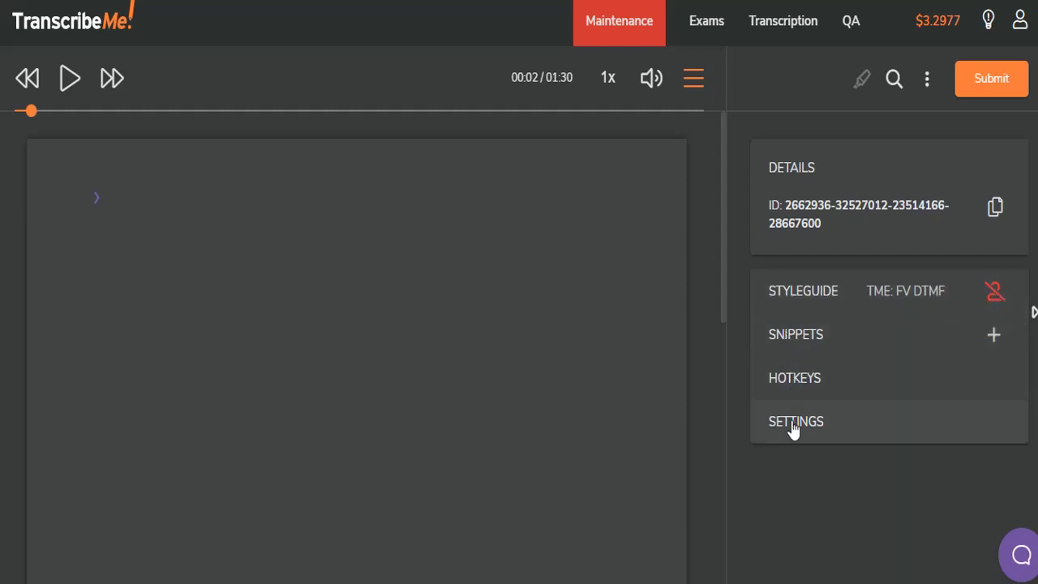
- Expand the TME: FV DTMF style guide rules and preview the Full Verbatim and US English items
left_click(790, 294)
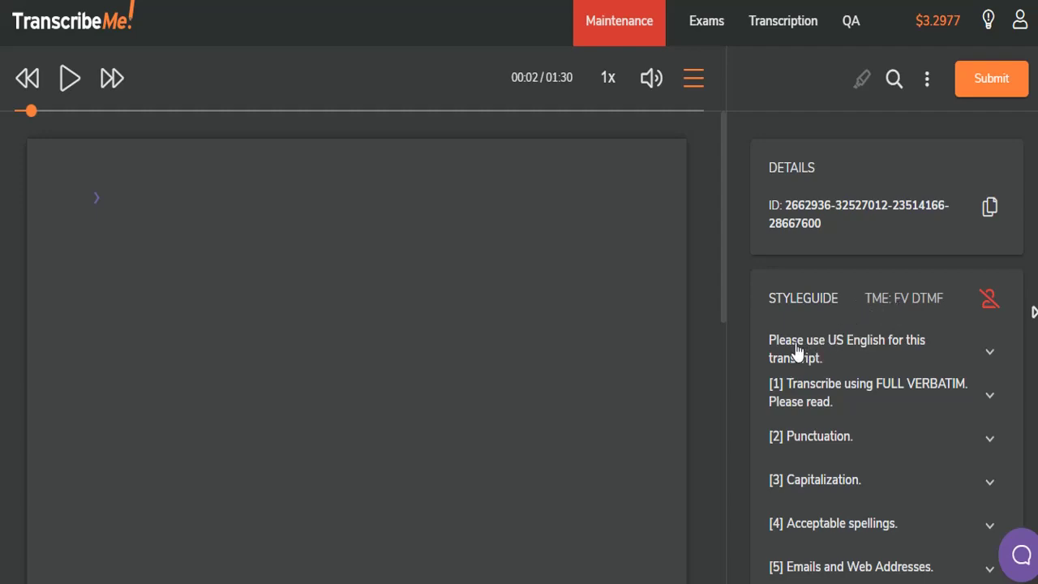
scroll(833, 290, "down", 3)
scroll(836, 231, "up", 1)
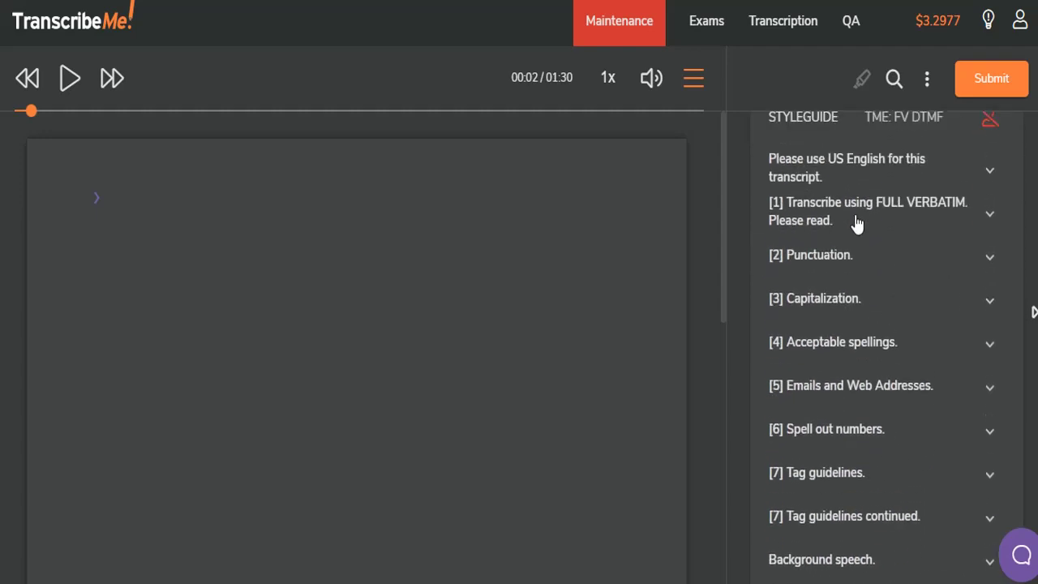
left_click(990, 218)
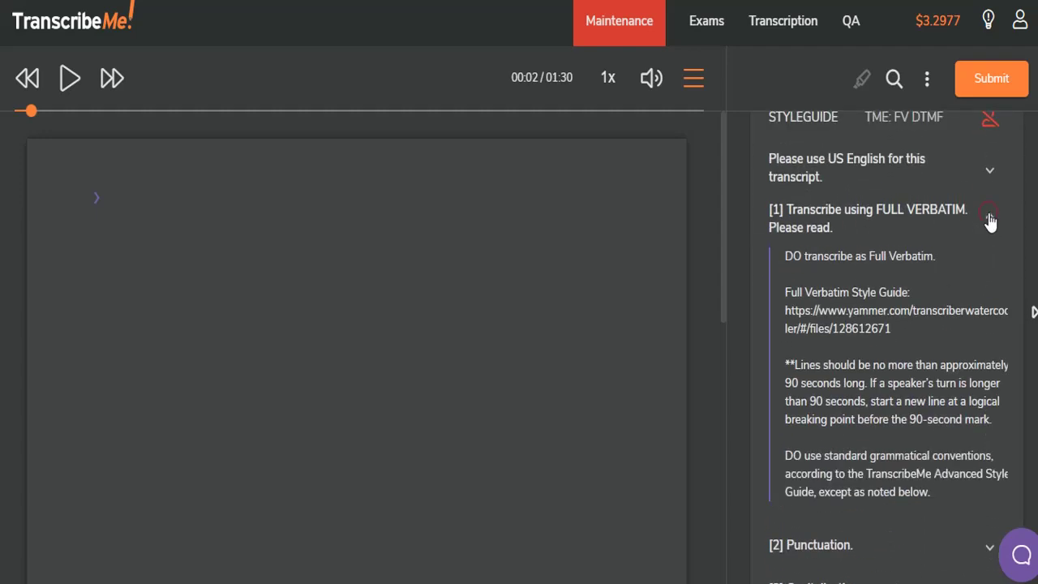
left_click(898, 214)
left_click(986, 269)
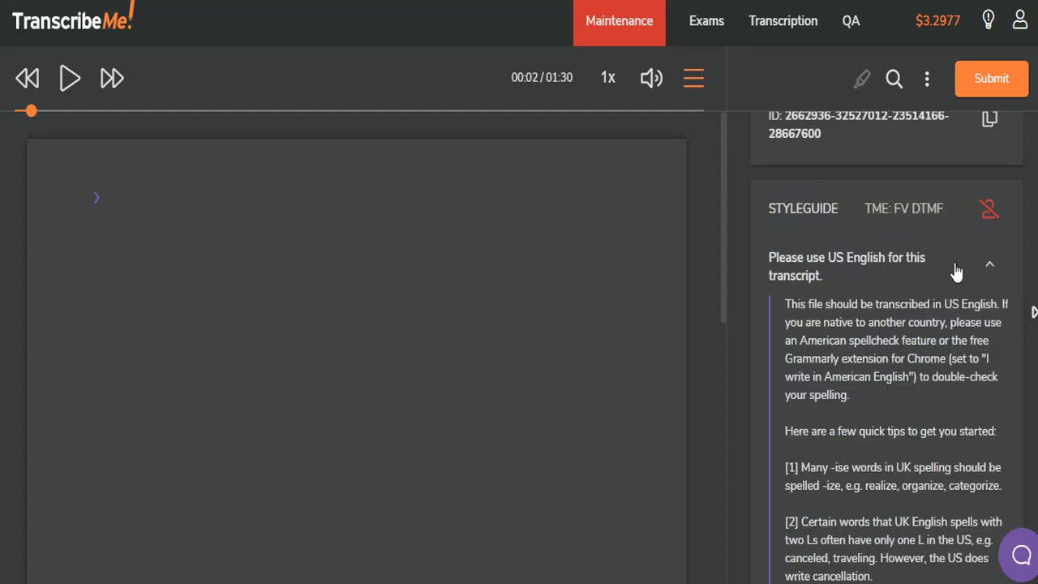
left_click(991, 270)
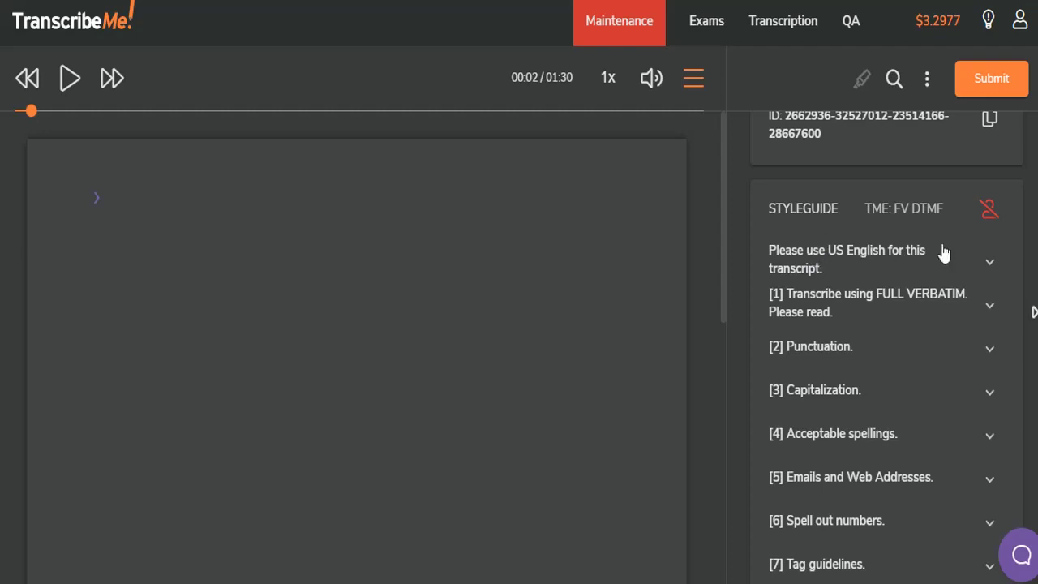
- Read the expanded US English and Full Verbatim guidelines down to the final Help Desk note
left_click(991, 270)
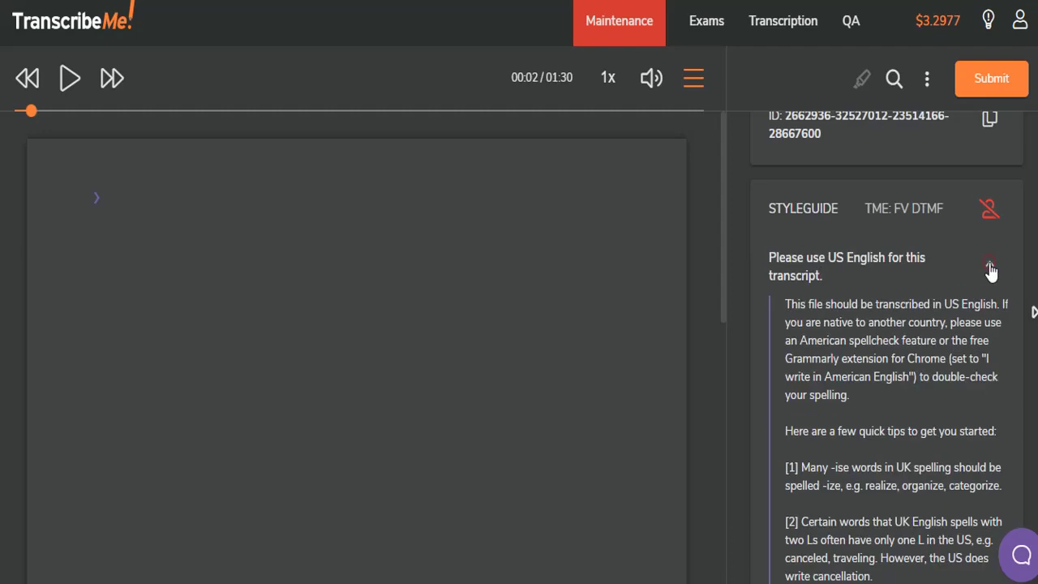
scroll(875, 327, "down", 1)
scroll(876, 326, "down", 3)
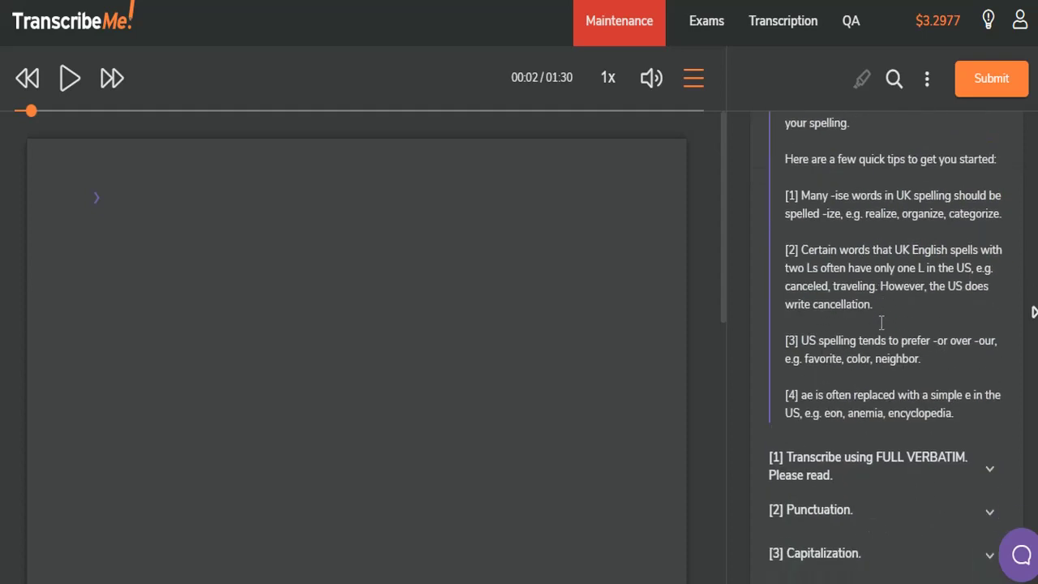
left_click(982, 481)
scroll(892, 267, "down", 5)
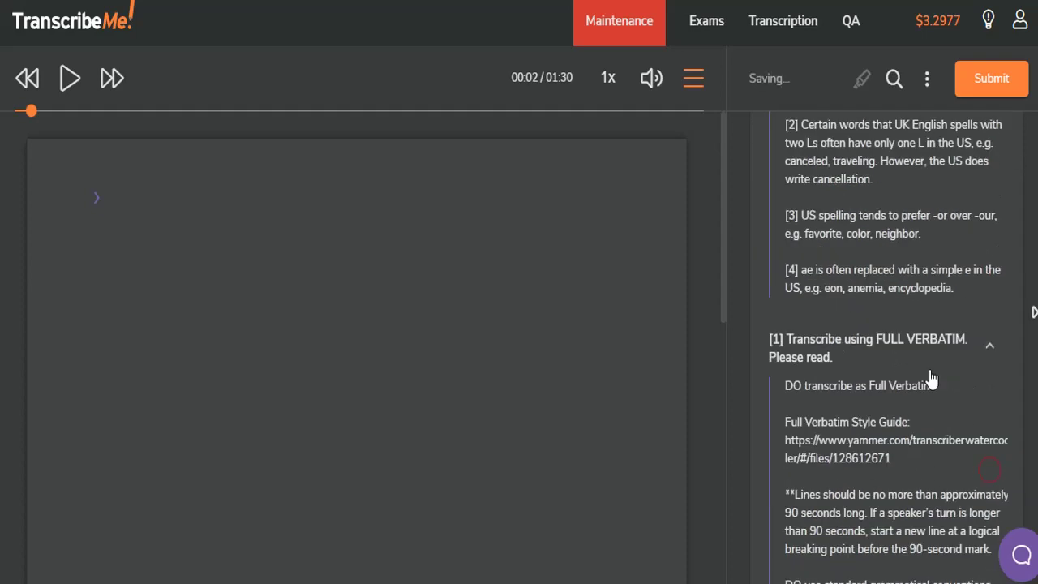
scroll(891, 268, "down", 4)
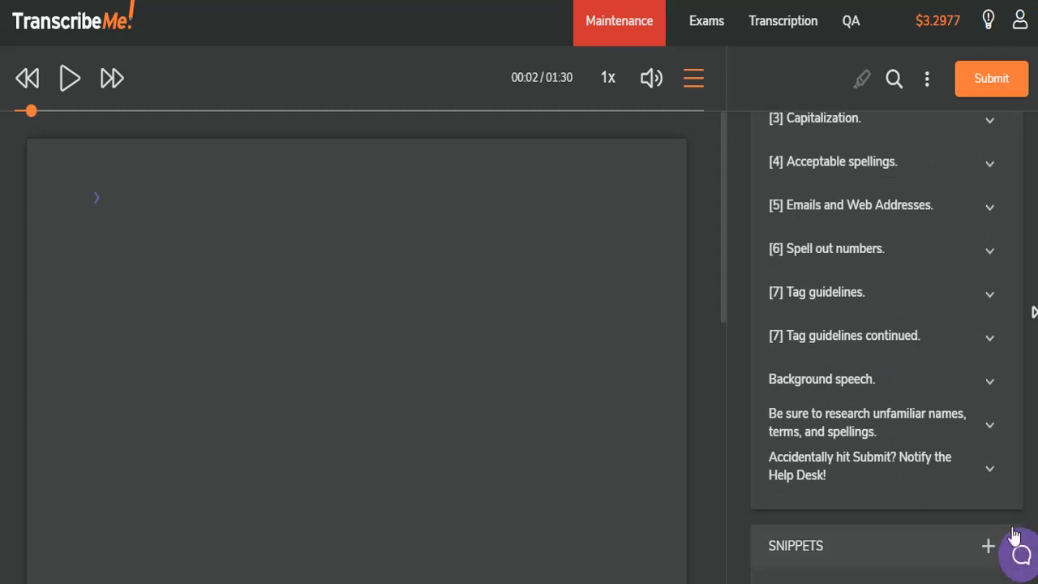
- Cancel the assigned job from More Actions and confirm with OK
scroll(931, 442, "up", 10)
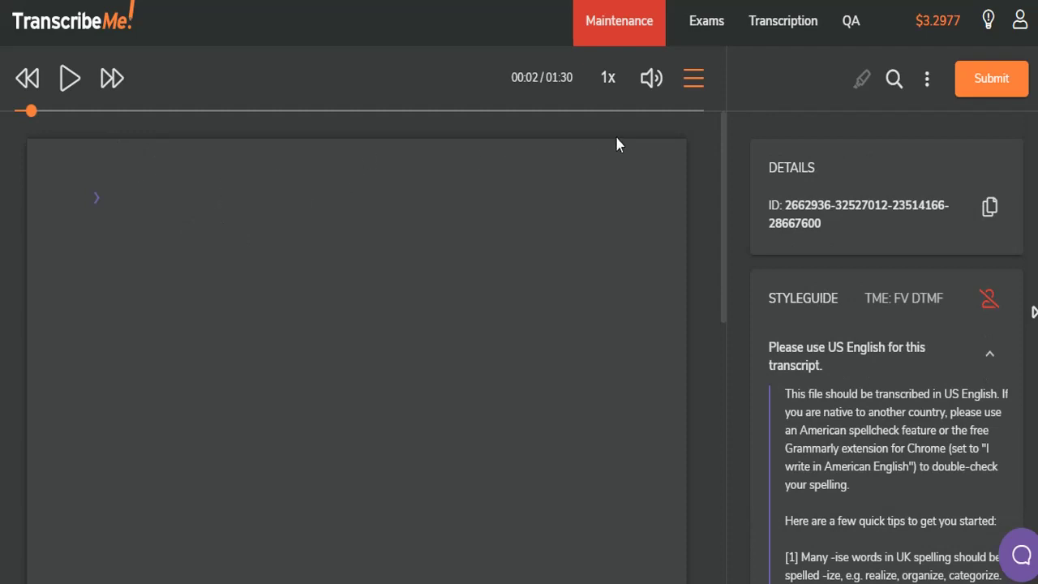
left_click(926, 79)
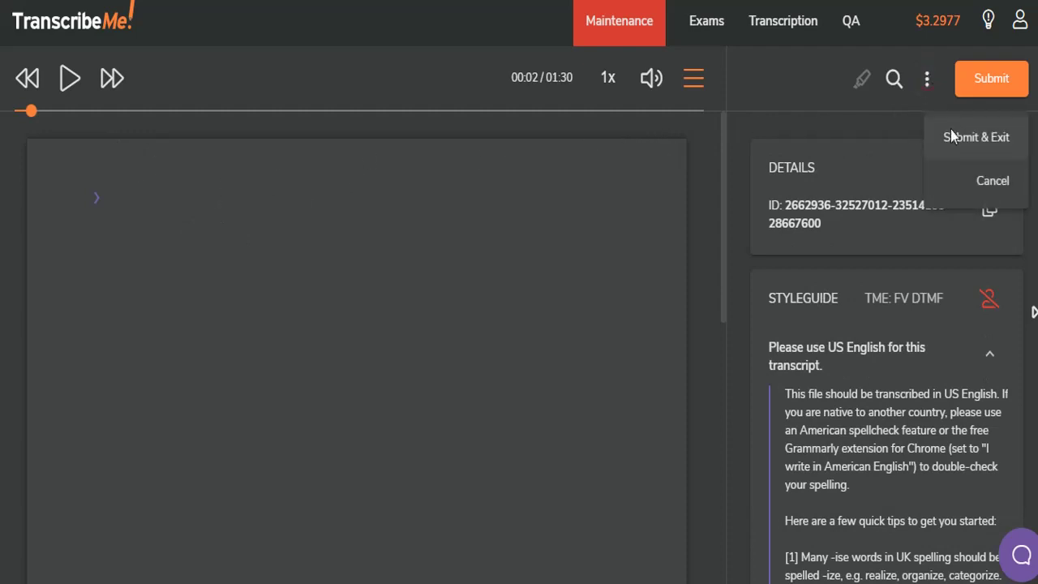
left_click(976, 186)
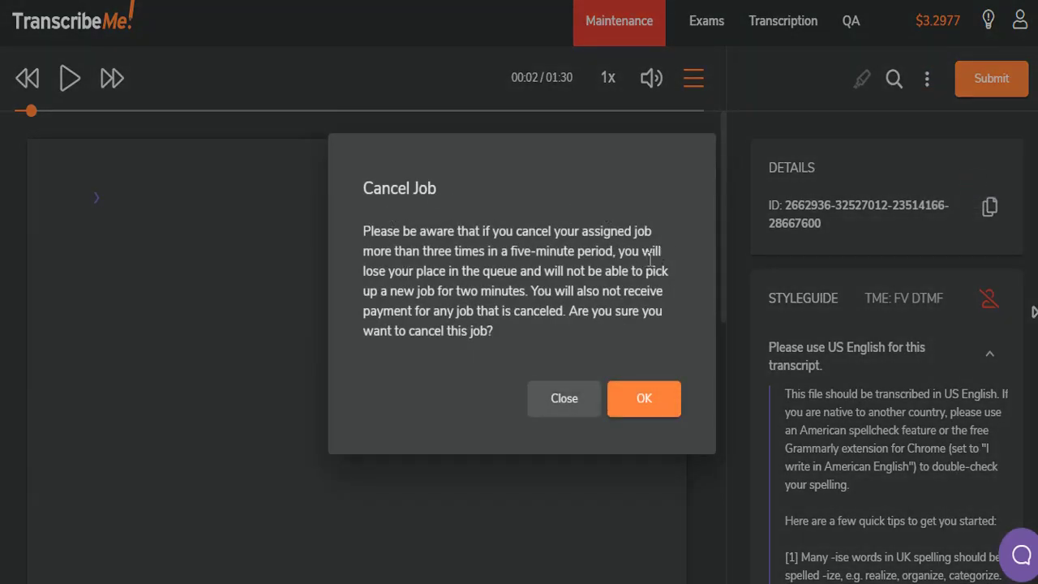
left_click(663, 398)
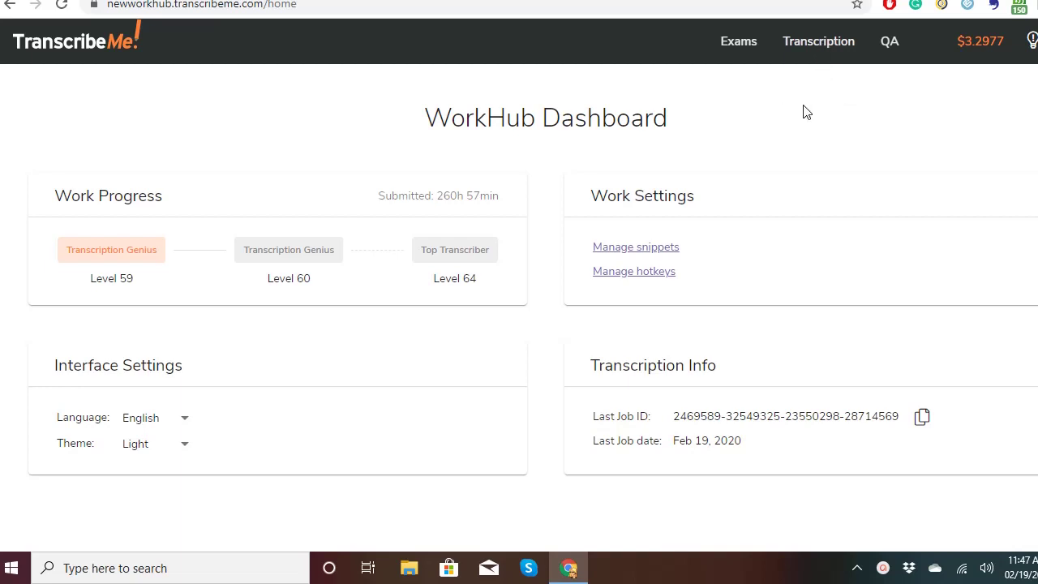
- Return to the Transcription page, which shows 'Waiting for work...' while a new job loads
left_click(819, 45)
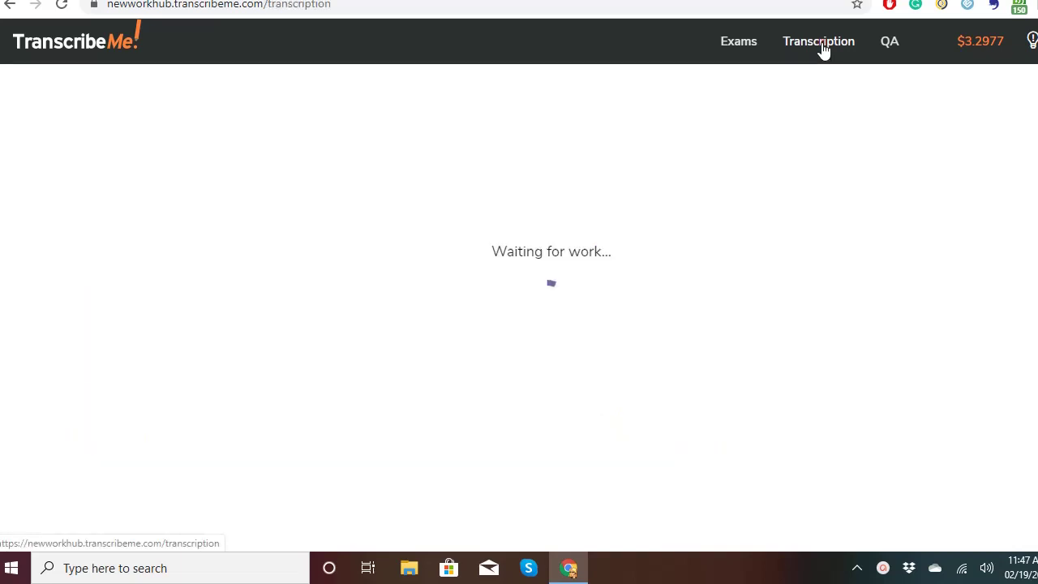